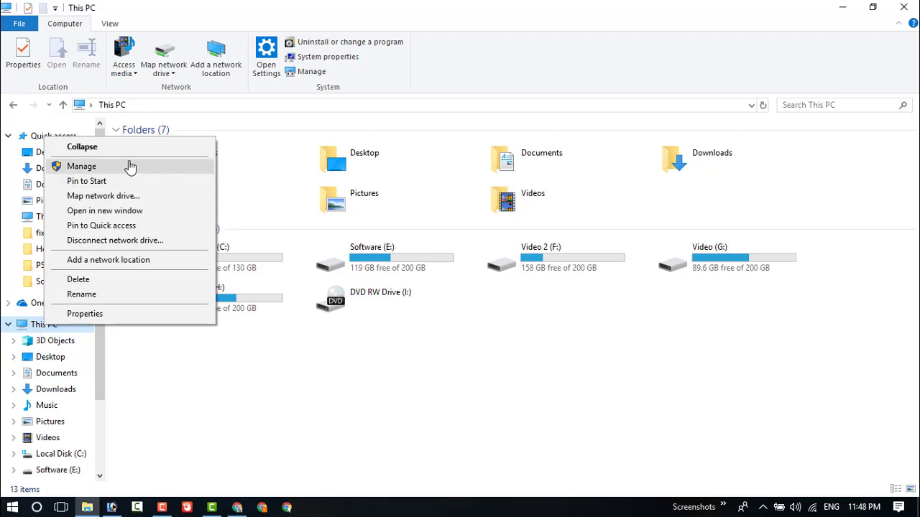
Step: Open Disk Management in the Computer Management console for this PC and maximize the window
left_click(100, 172)
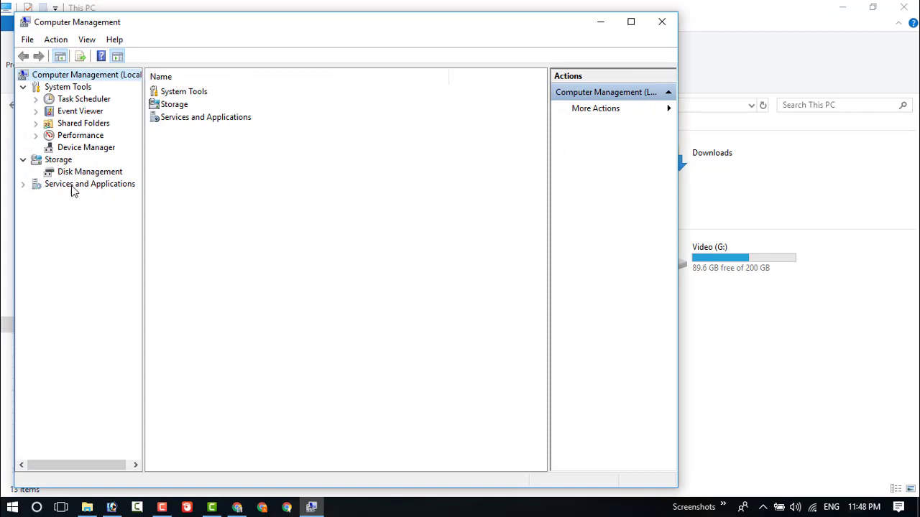
left_click(55, 160)
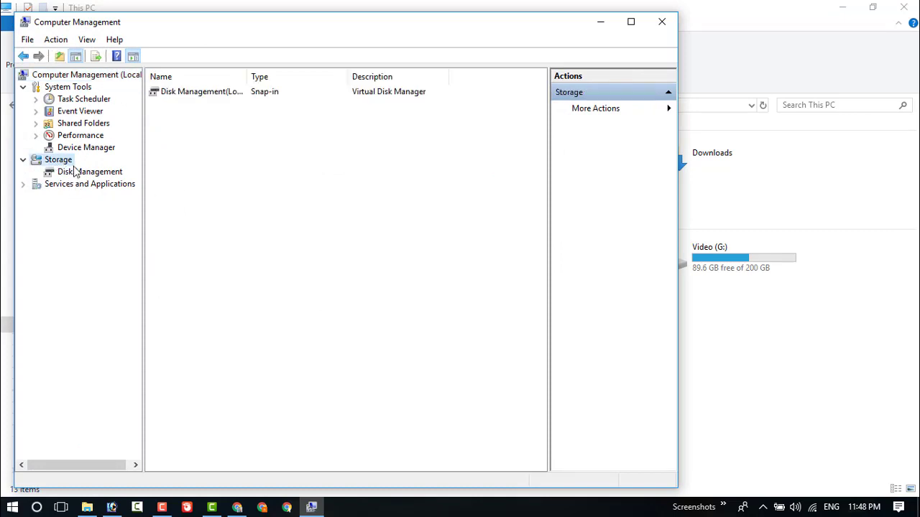
left_click(75, 171)
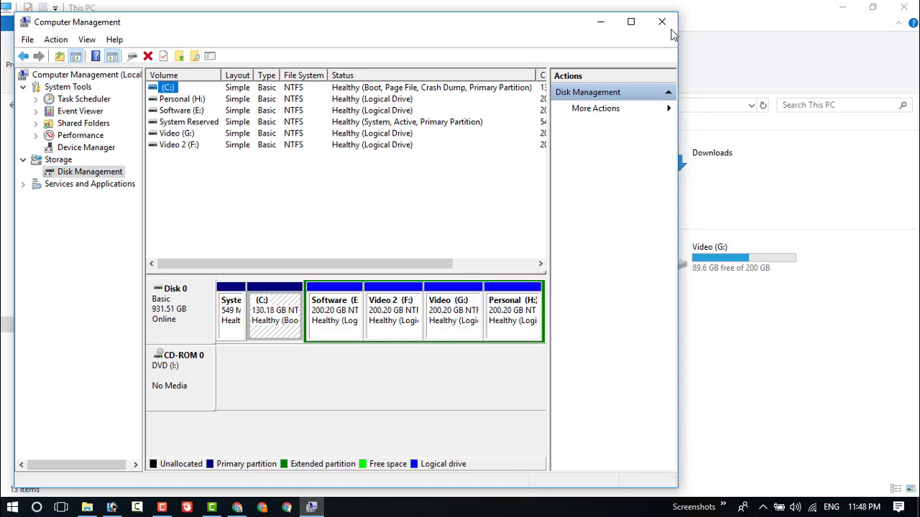
left_click(631, 22)
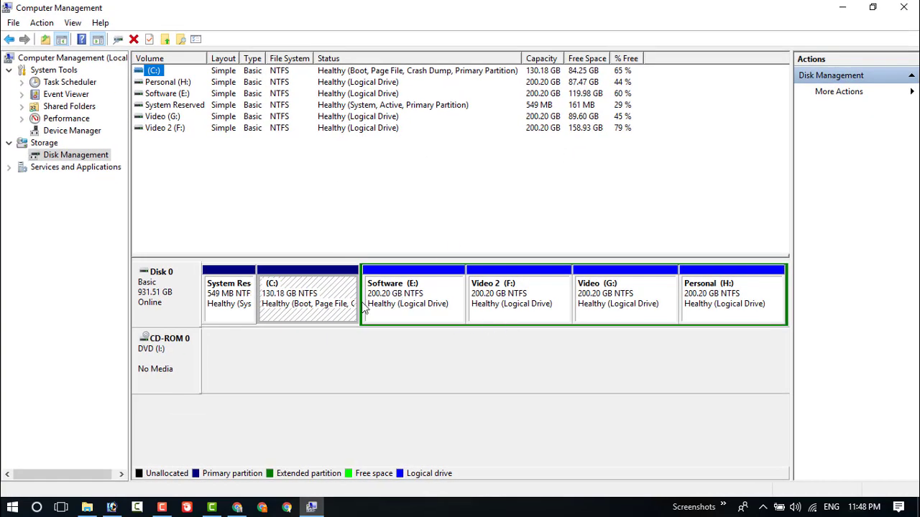
left_click(291, 306)
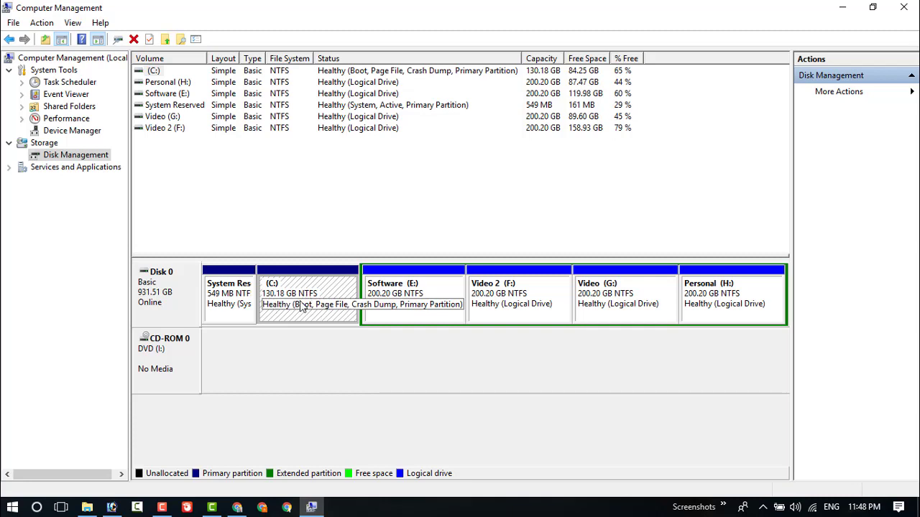
right_click(301, 305)
right_click(280, 296)
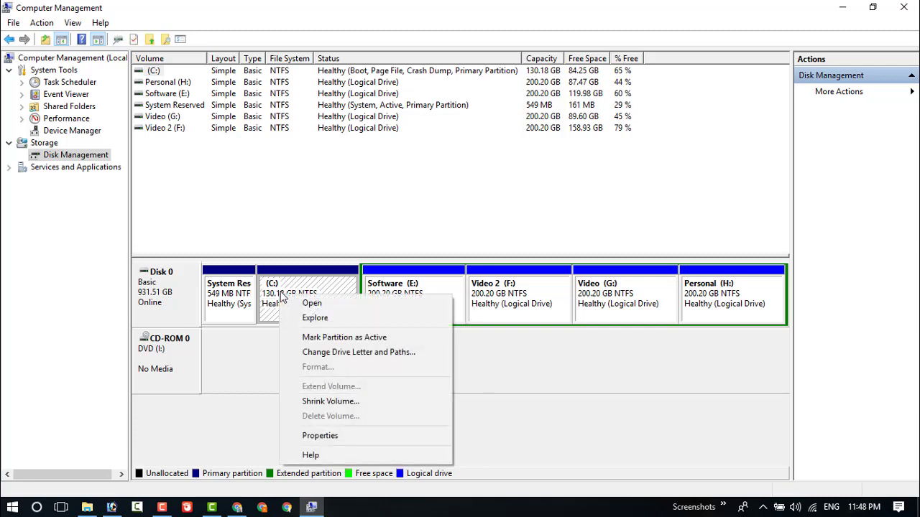
left_click(251, 385)
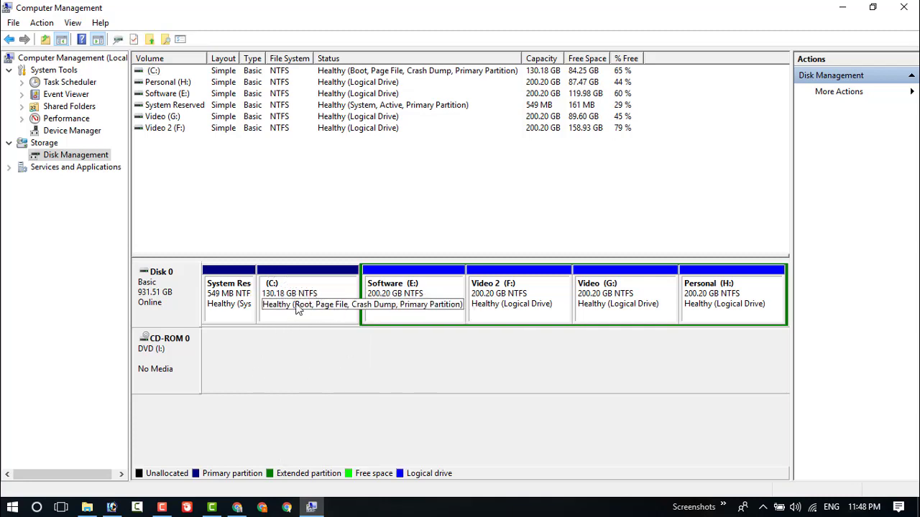
left_click(299, 307)
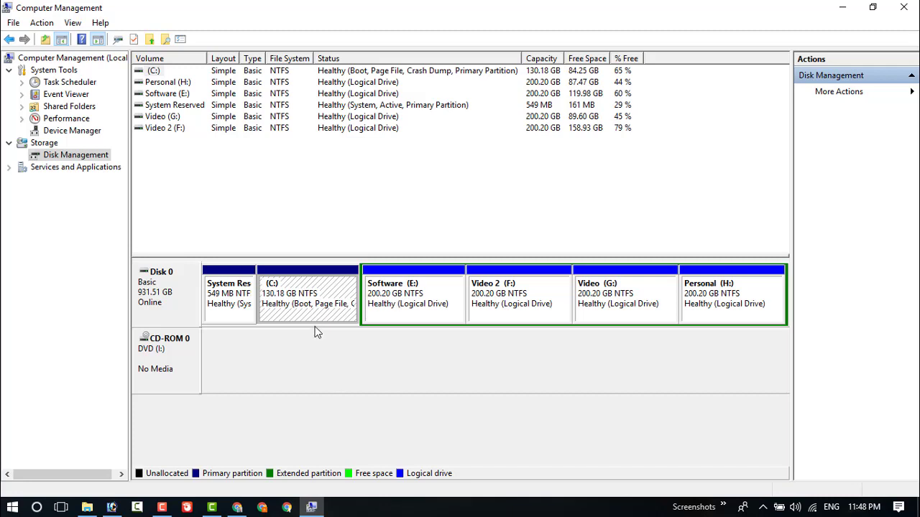
Step: Shrink the C: volume by 10000 MB
right_click(285, 297)
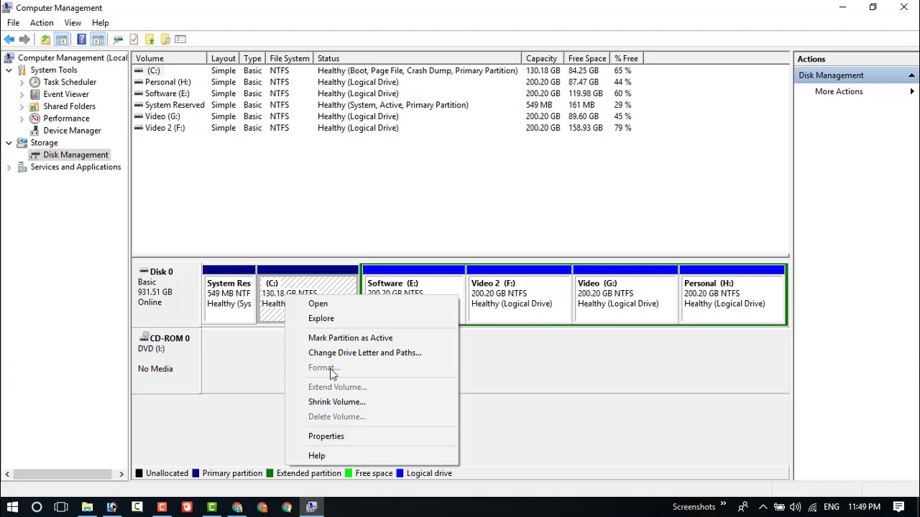
left_click(345, 405)
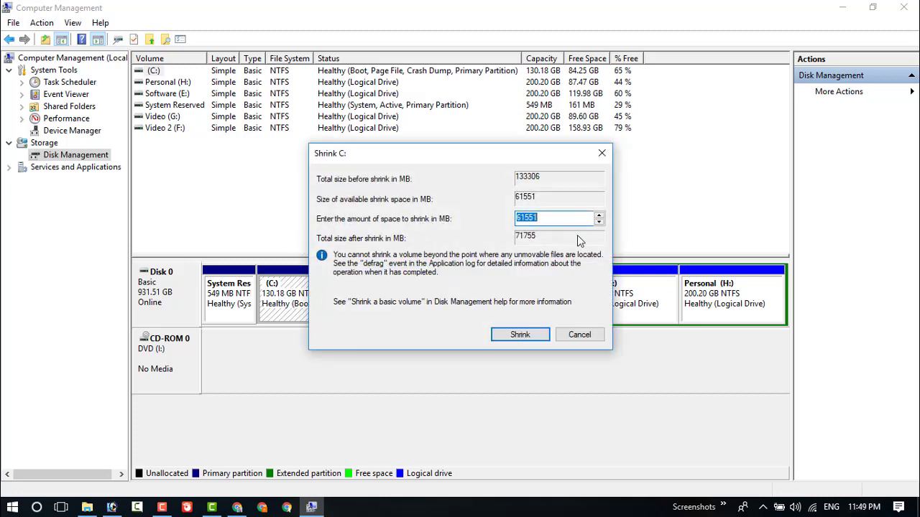
left_click(535, 220)
left_click_drag(537, 219, 516, 221)
left_click(556, 219)
key("BackSpace")
key("BackSpace")
key("BackSpace")
key("BackSpace")
key("BackSpace")
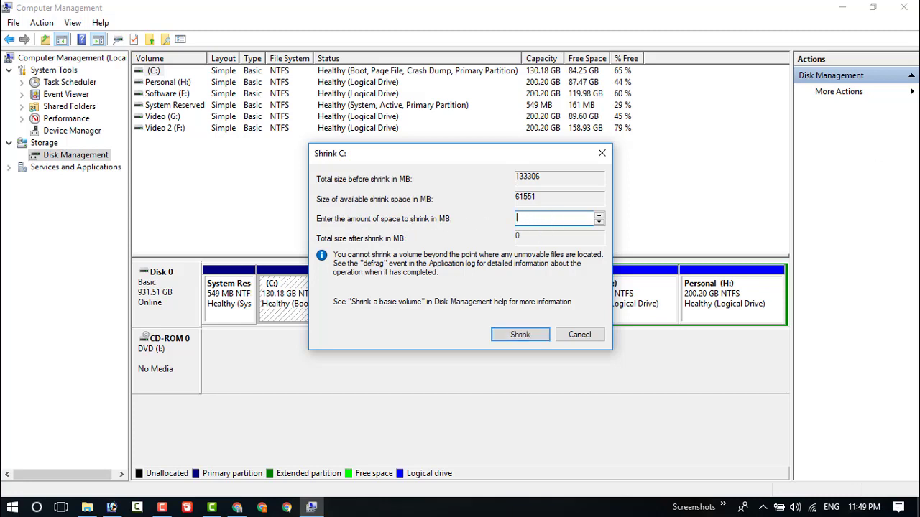
type("10000")
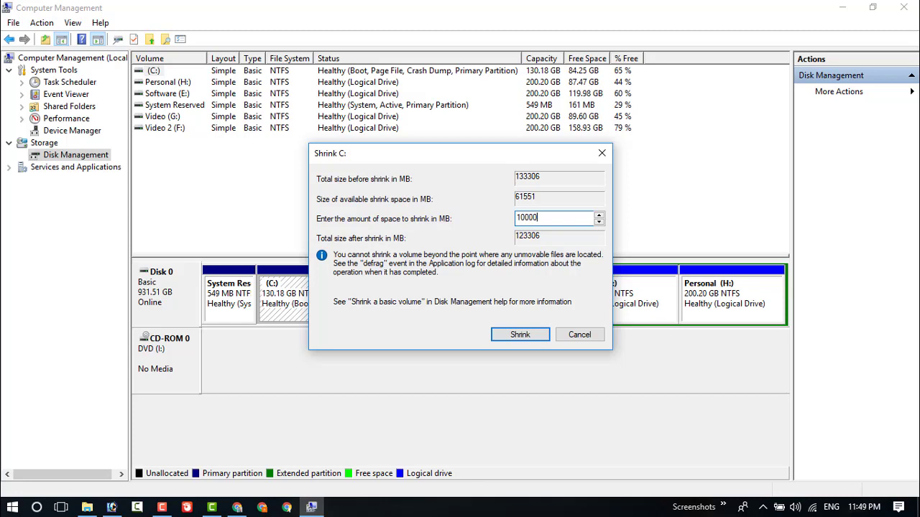
left_click(516, 339)
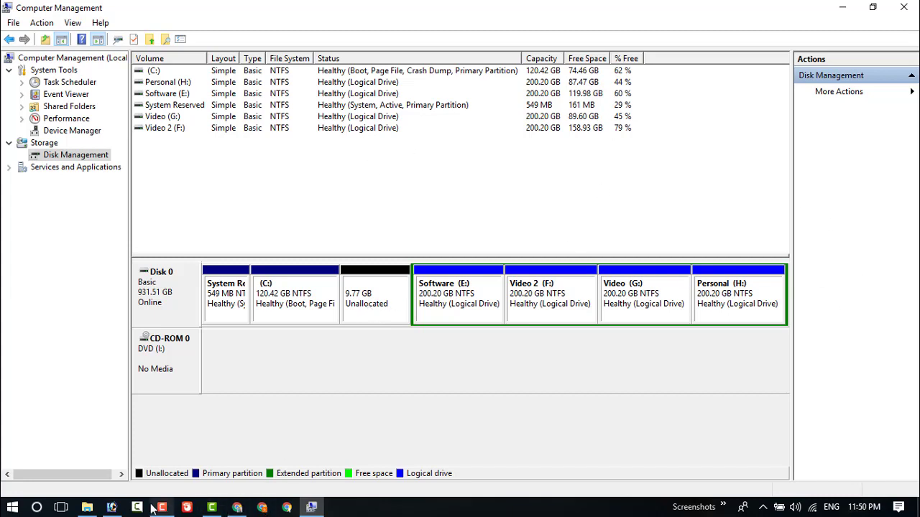
Step: Switch to File Explorer, refresh the This PC drive list, and return to Disk Management
left_click(87, 507)
right_click(332, 387)
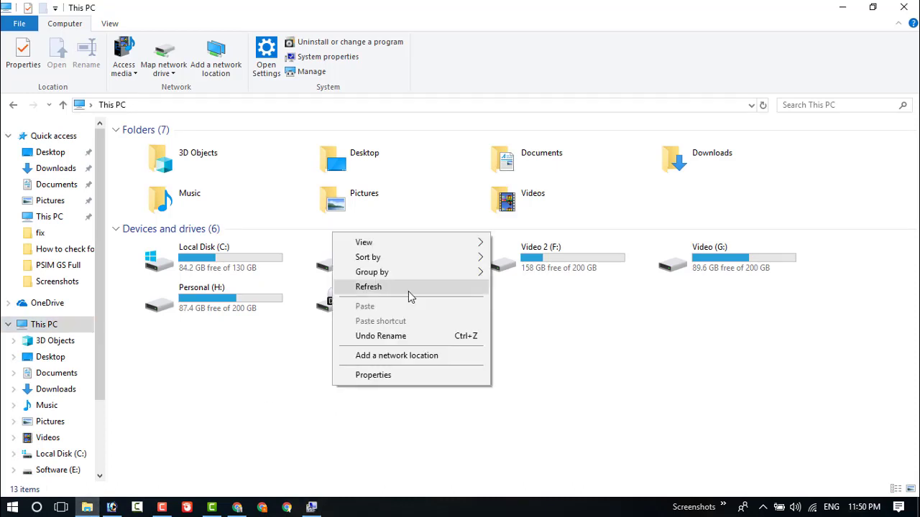
left_click(395, 288)
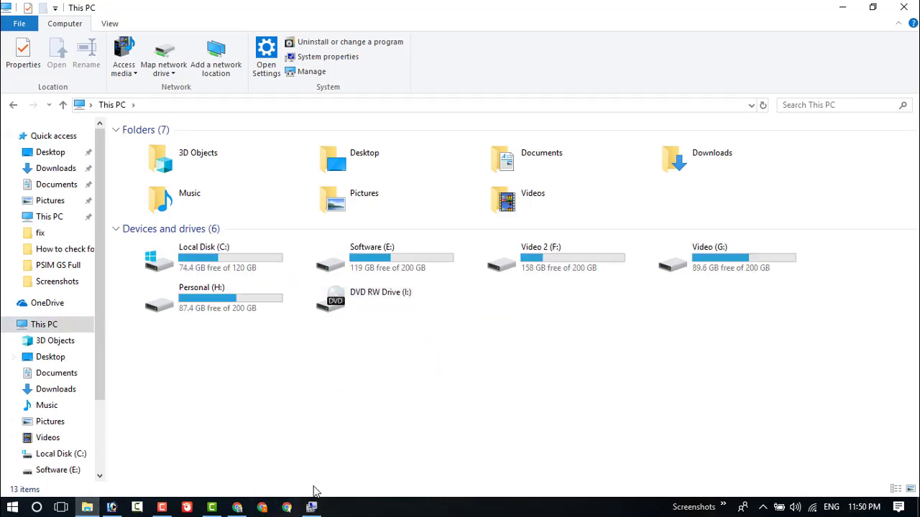
left_click(316, 503)
right_click(384, 292)
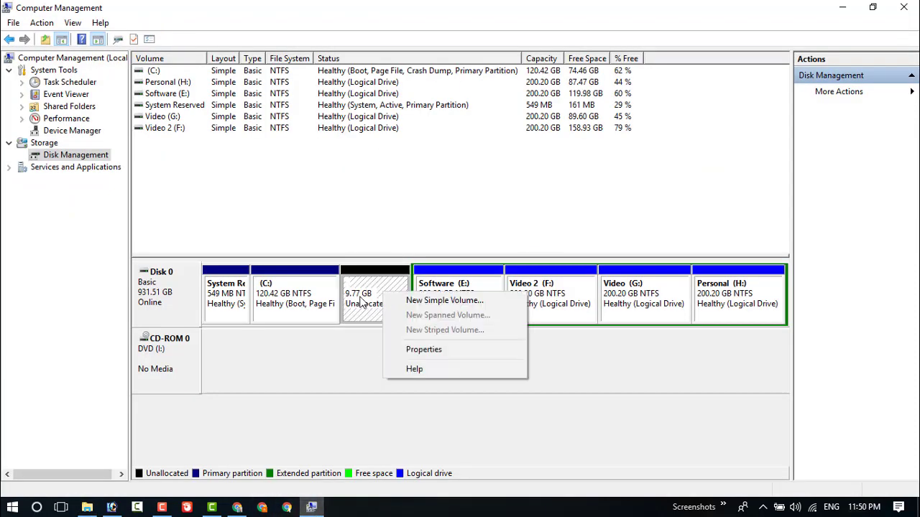
left_click(366, 309)
right_click(372, 290)
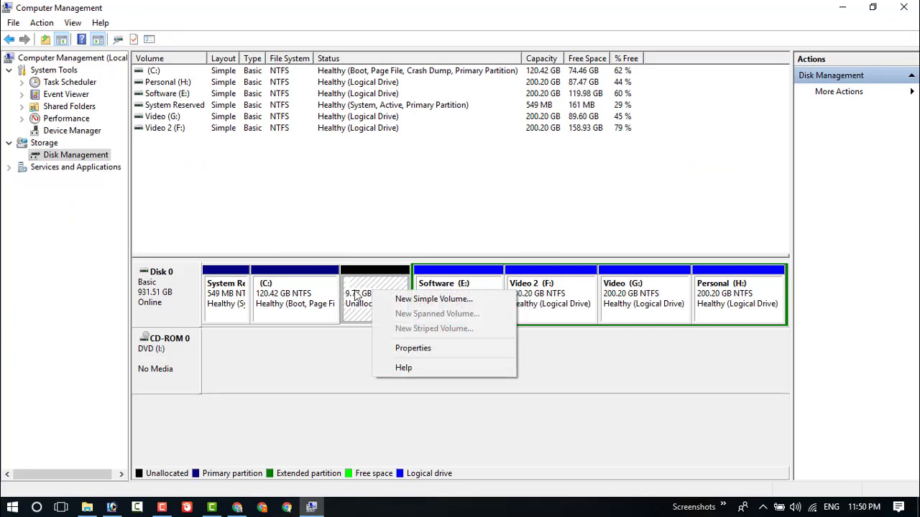
left_click(359, 325)
Step: Start a new simple volume in the unallocated space of Disk 0, using the full size of 9999 MB
right_click(368, 300)
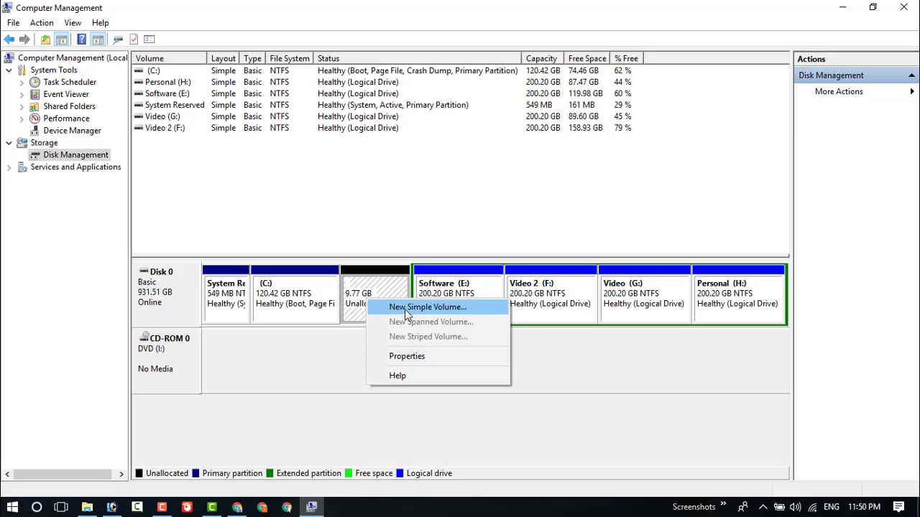
left_click(404, 308)
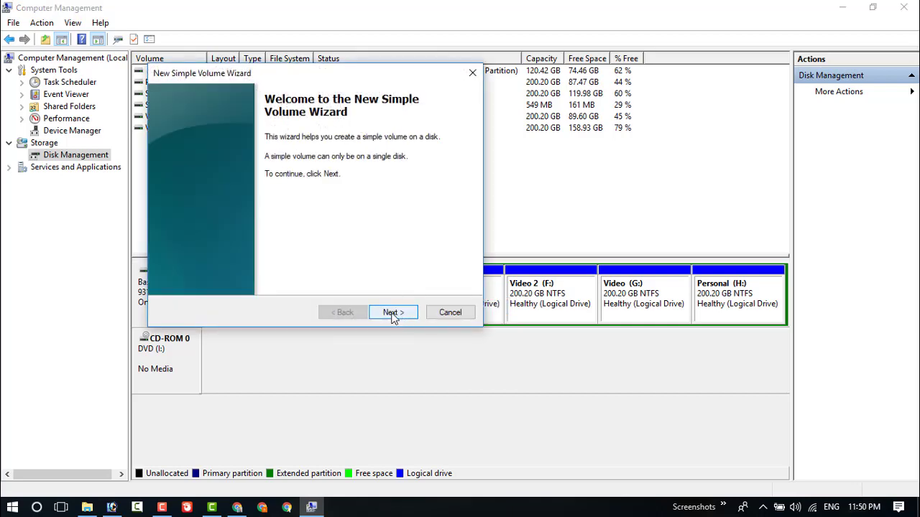
left_click(393, 314)
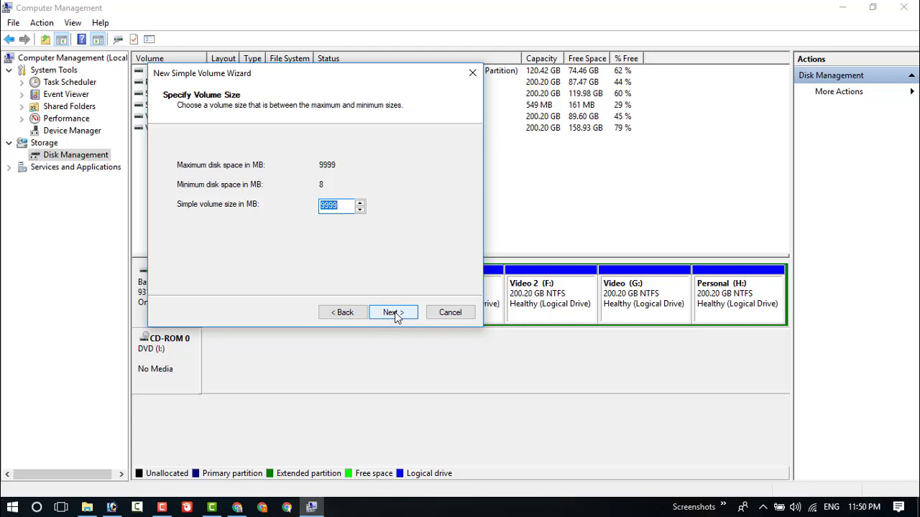
left_click(395, 314)
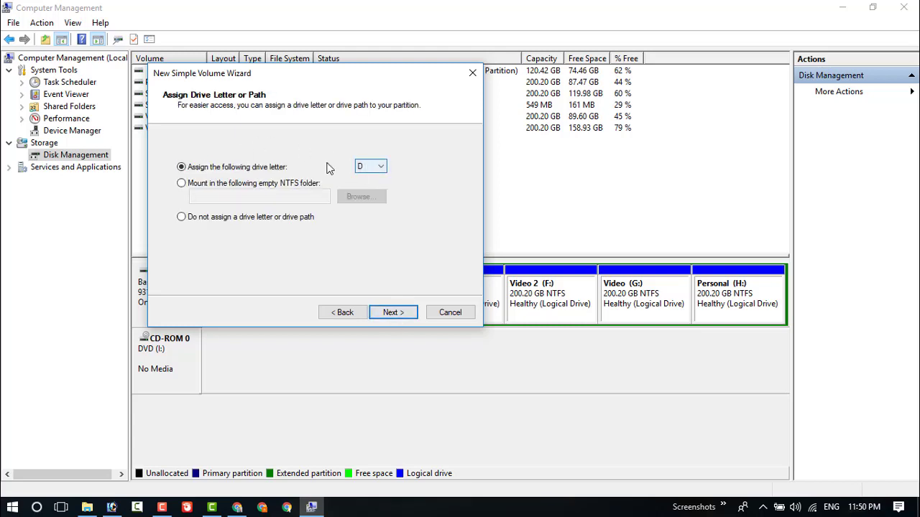
Step: Assign drive letter M to the new volume and continue to the format settings
left_click(363, 170)
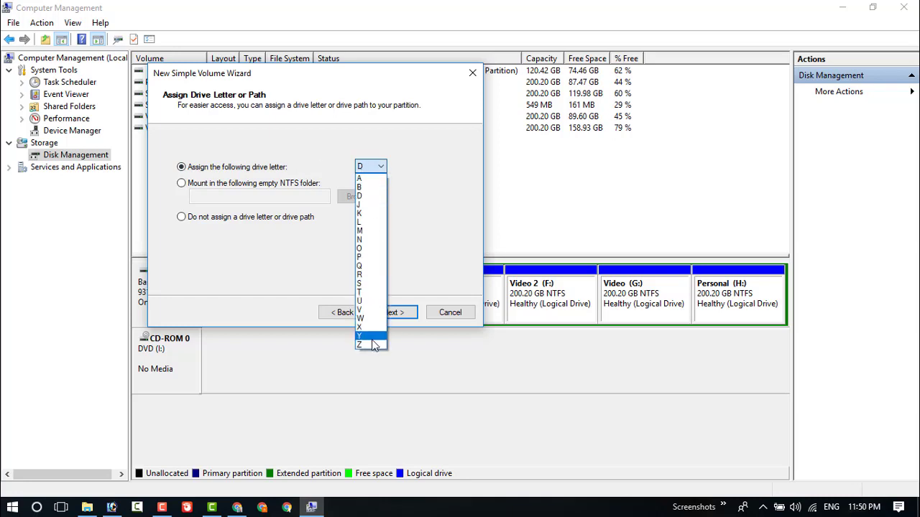
left_click(372, 232)
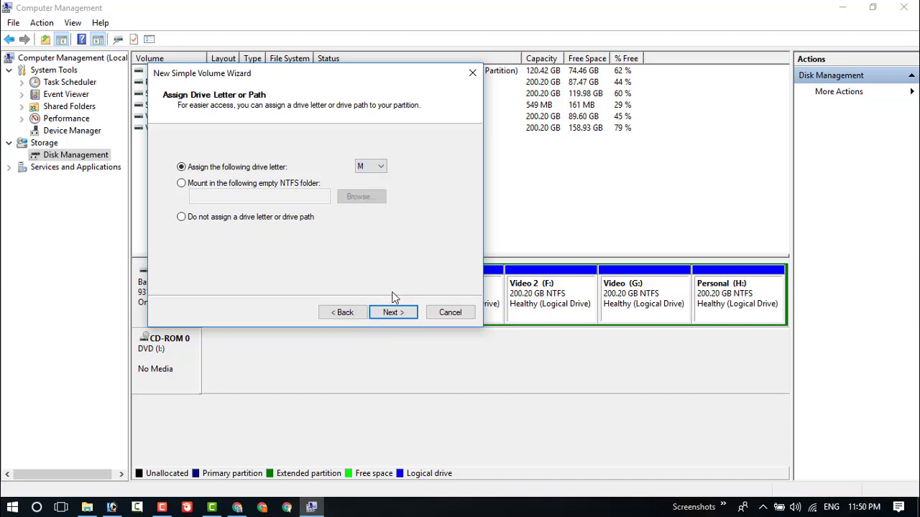
left_click(393, 316)
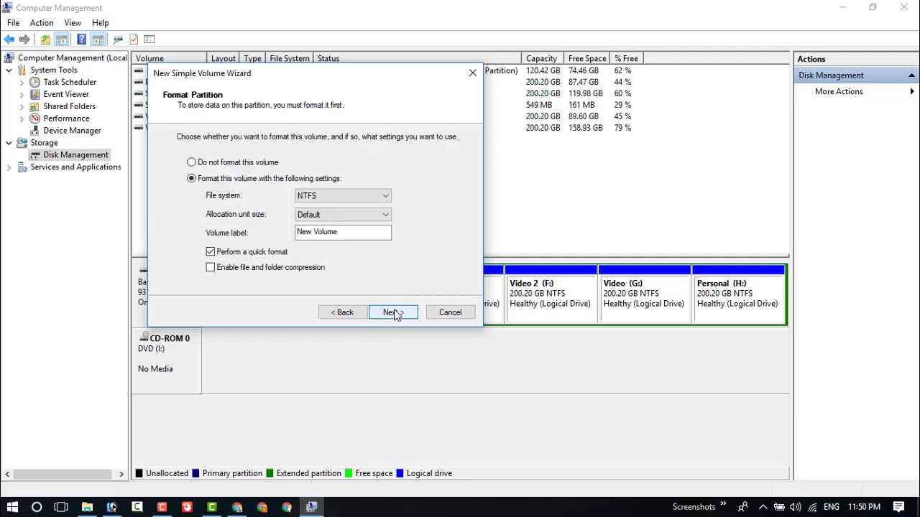
Step: Label the volume with the owner's name, keep NTFS with quick format, and finish creating it
left_click_drag(364, 231, 294, 233)
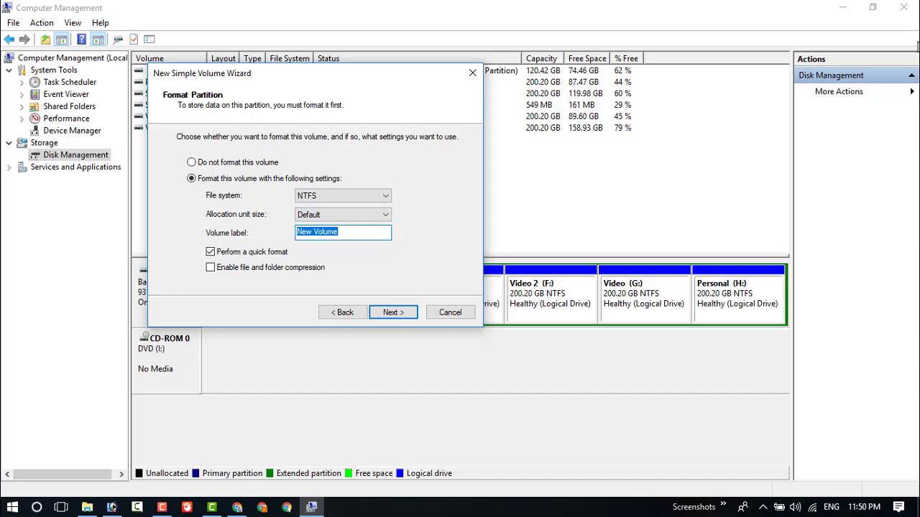
type("Mamun")
left_click(398, 316)
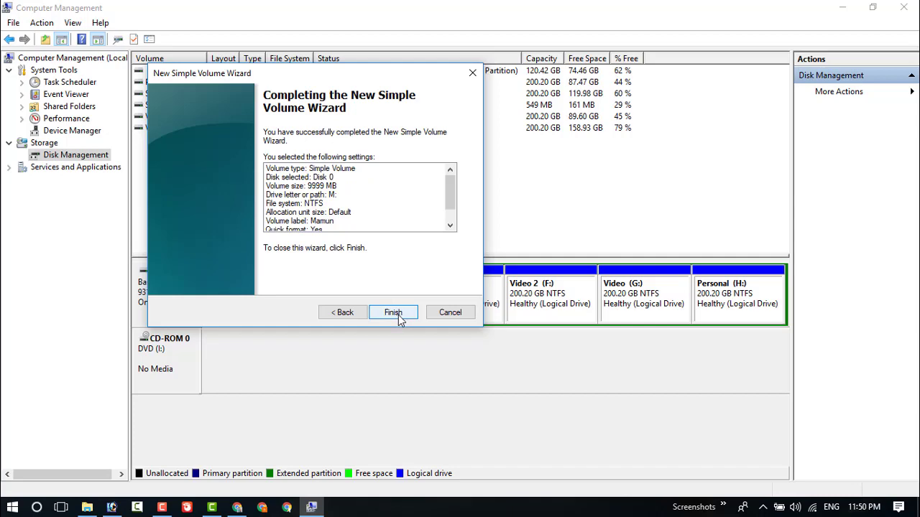
left_click(393, 312)
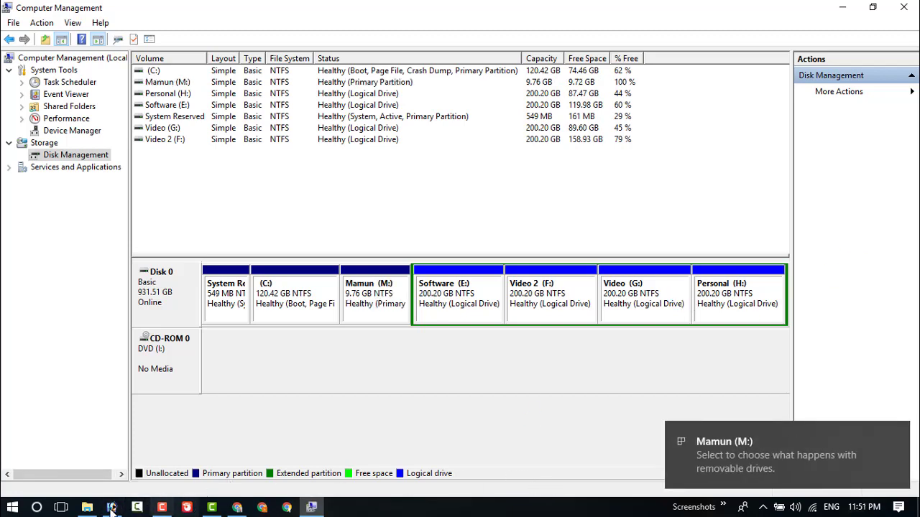
Step: Switch to File Explorer, refresh This PC, and select the new M: drive
left_click(87, 508)
right_click(355, 368)
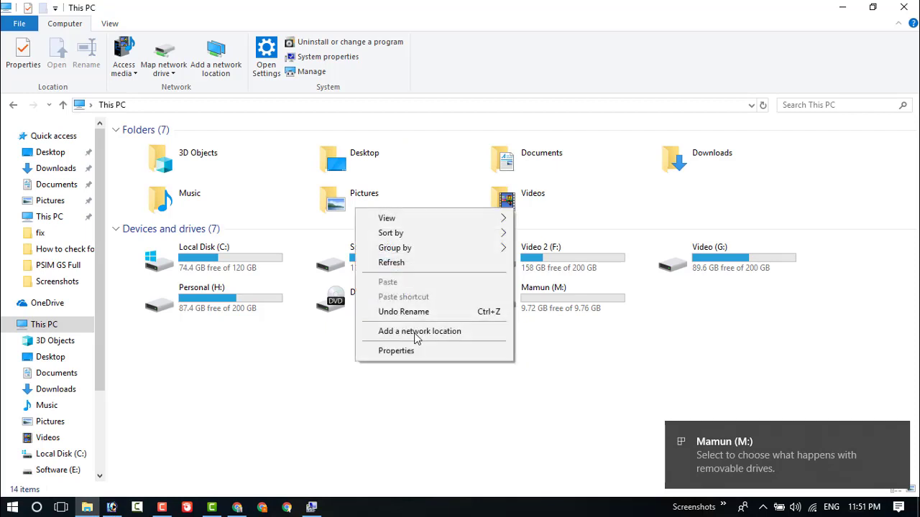
left_click(413, 264)
left_click(556, 309)
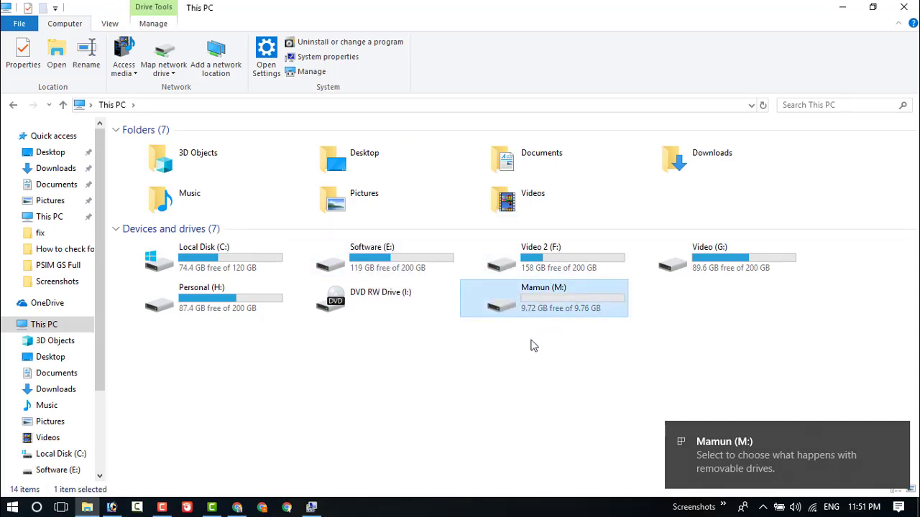
Step: Open the M: drive to view its contents and go back to This PC
right_click(538, 309)
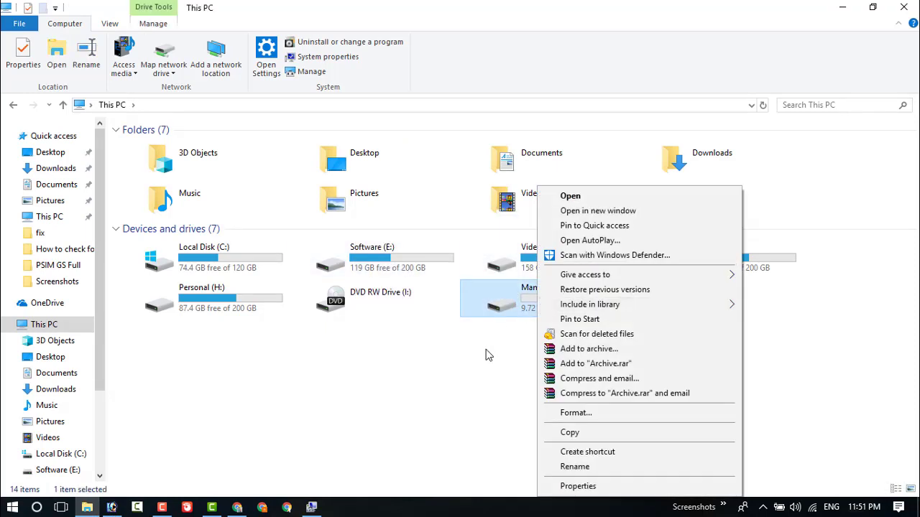
left_click(488, 353)
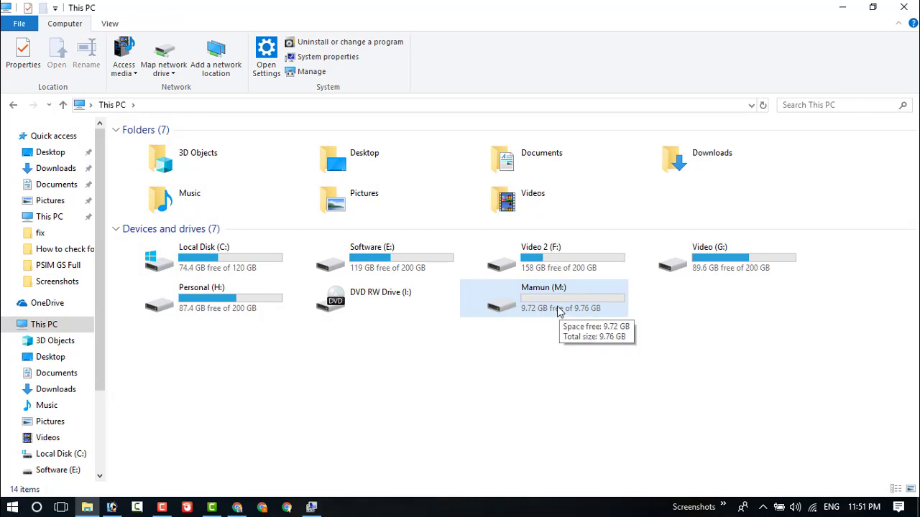
double_click(562, 314)
left_click(64, 105)
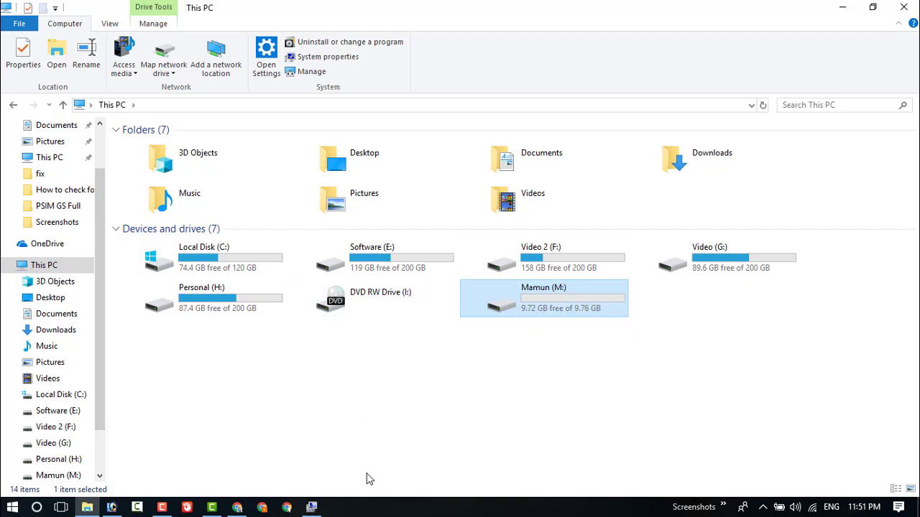
Step: Check the partition layout in Disk Management, minimize it, and return to This PC in File Explorer
left_click(312, 509)
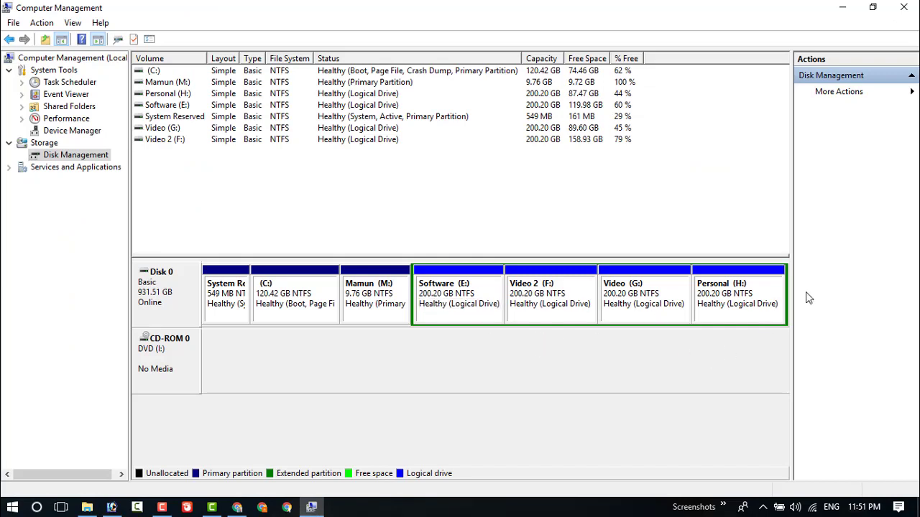
left_click(843, 8)
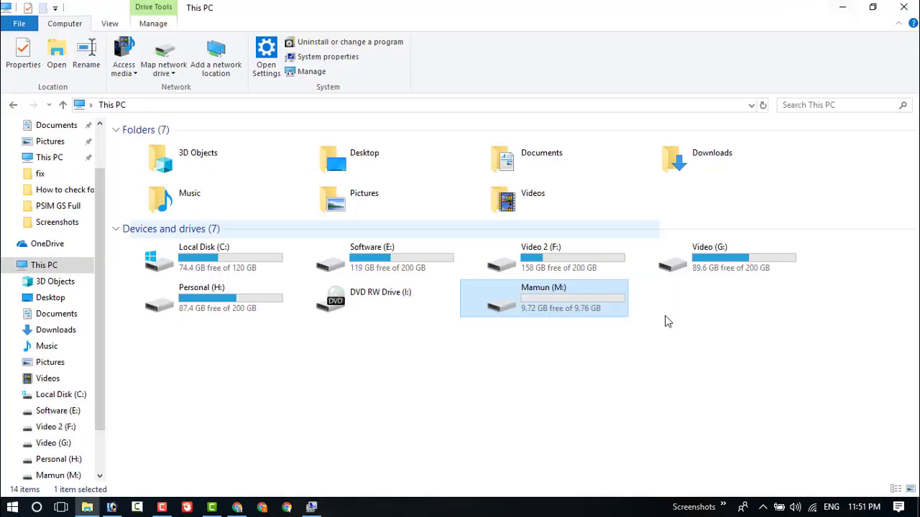
right_click(543, 314)
left_click(480, 375)
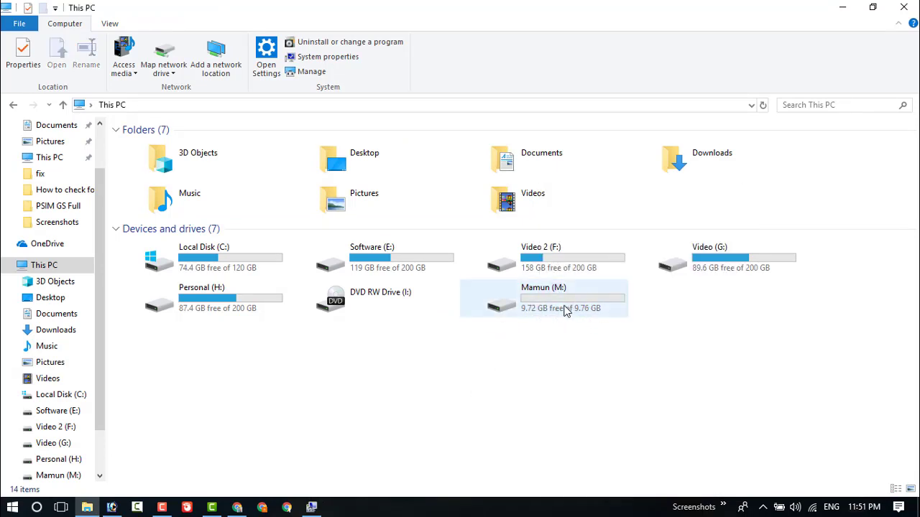
Step: Open Computer Management for This PC, show Disk Management, and maximize the window
mouse_move(573, 297)
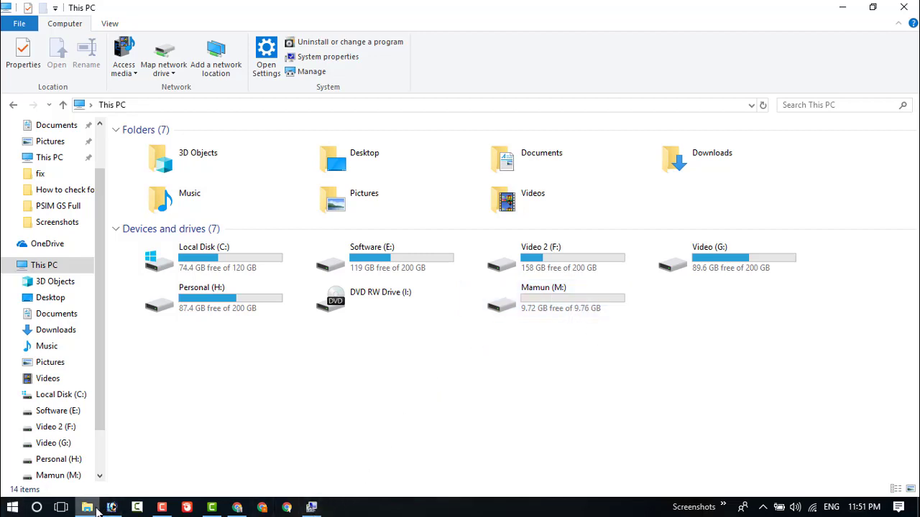
right_click(42, 268)
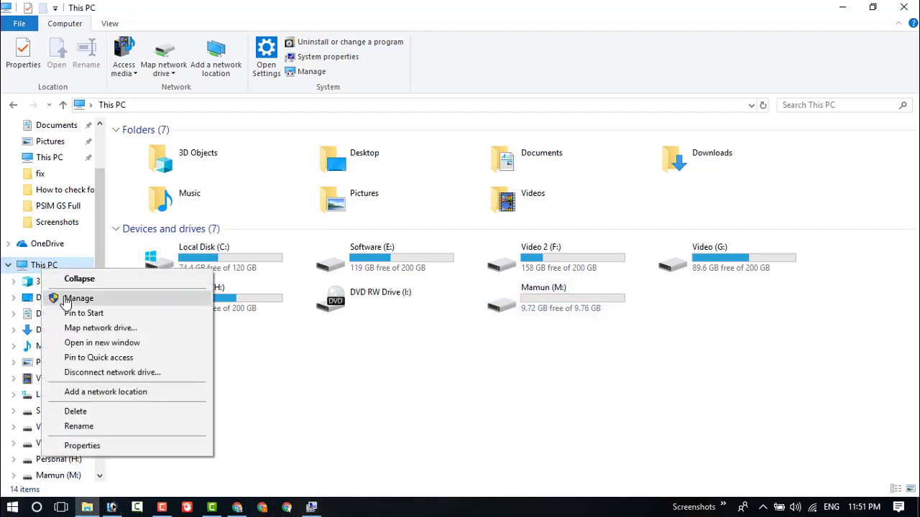
left_click(57, 298)
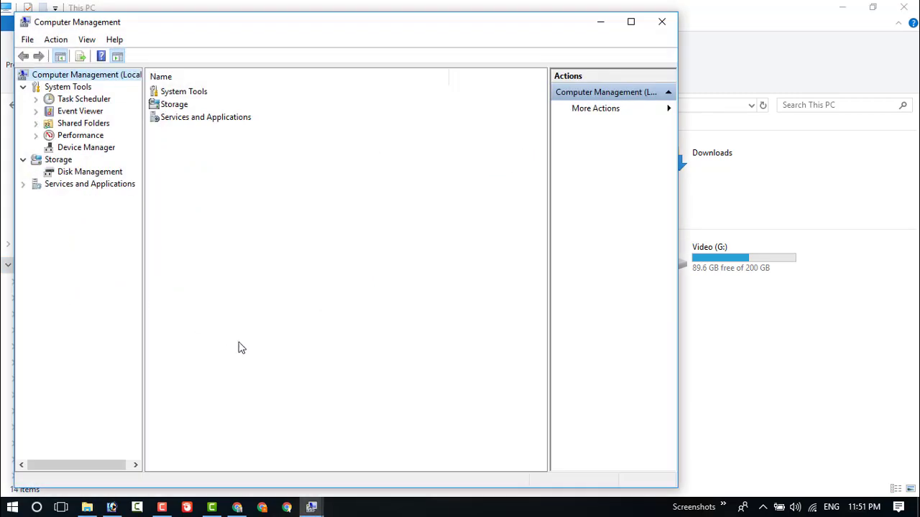
left_click(69, 175)
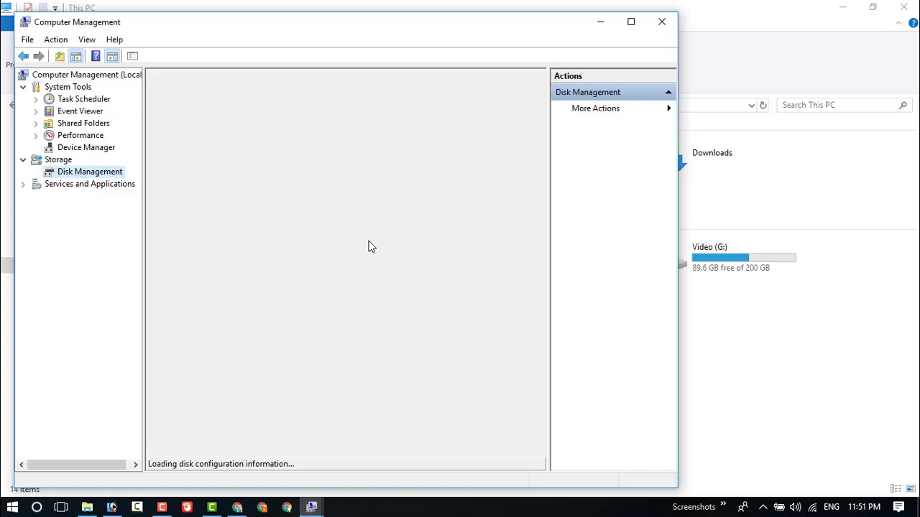
left_click(631, 22)
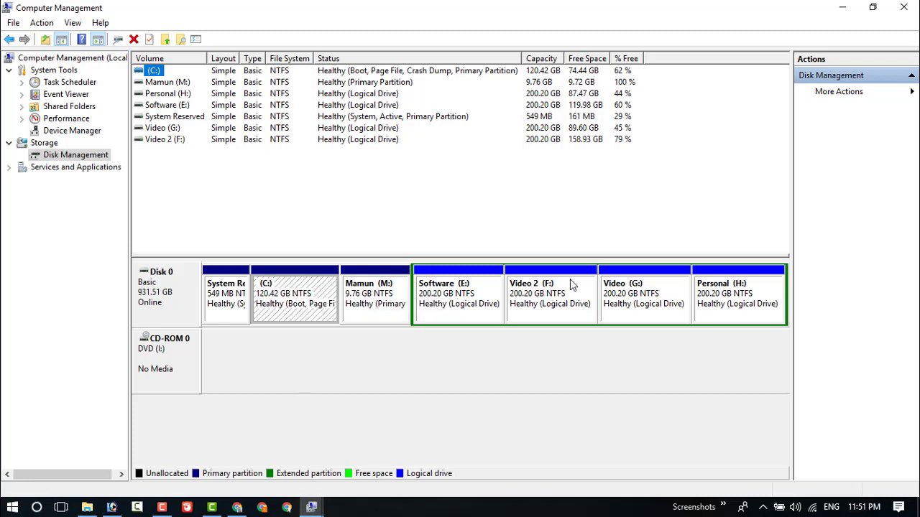
Step: Delete the M: volume on Disk 0 and accept erasing its data
left_click(382, 310)
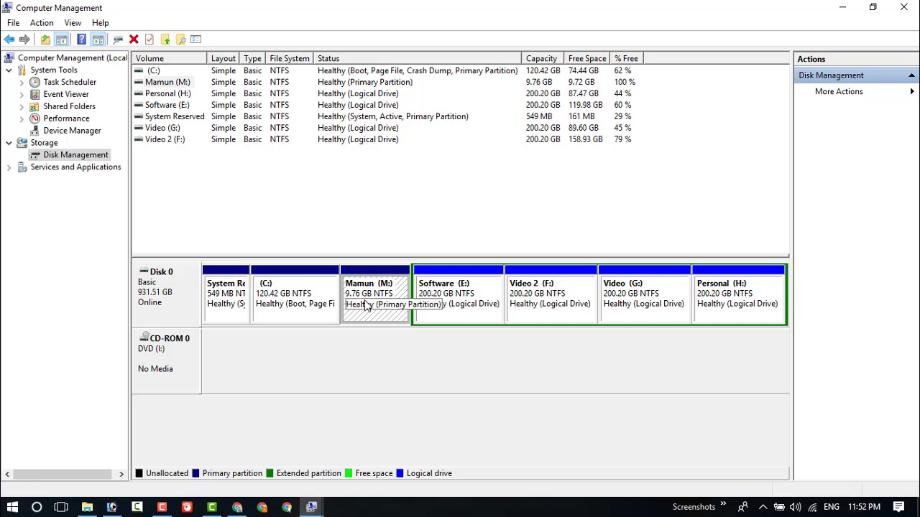
right_click(363, 291)
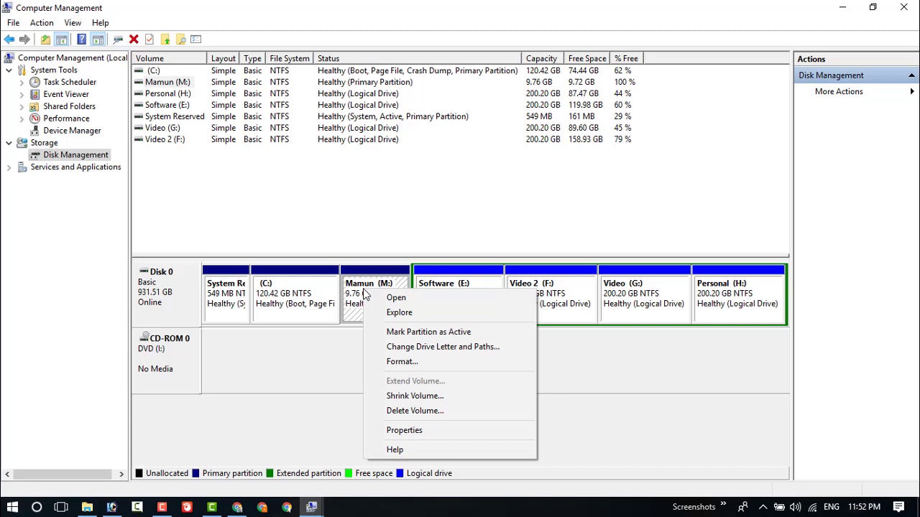
left_click(405, 412)
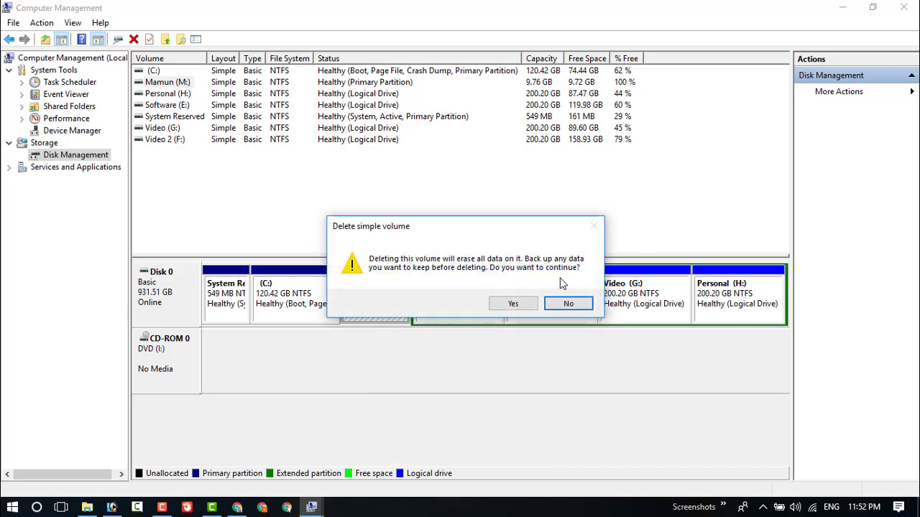
left_click(515, 304)
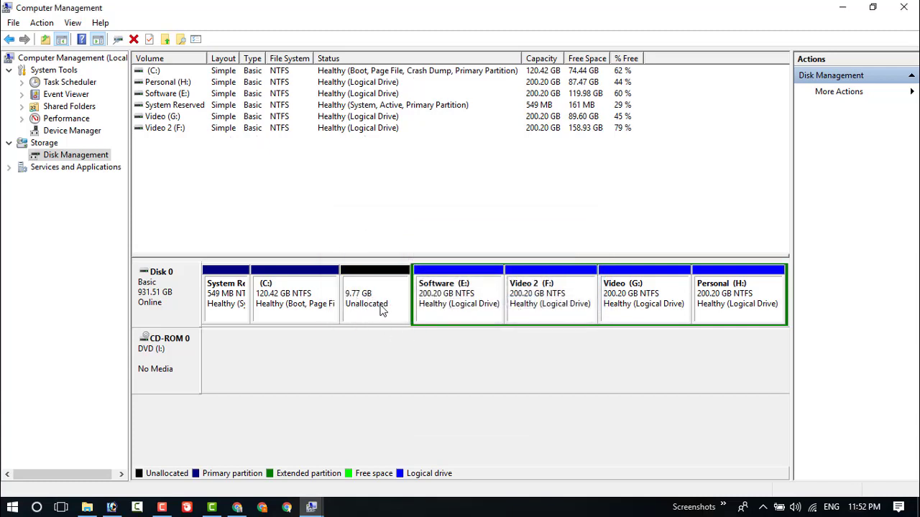
Step: Extend the C: volume with the full 9999 MB of adjacent unallocated space on Disk 0
left_click(366, 309)
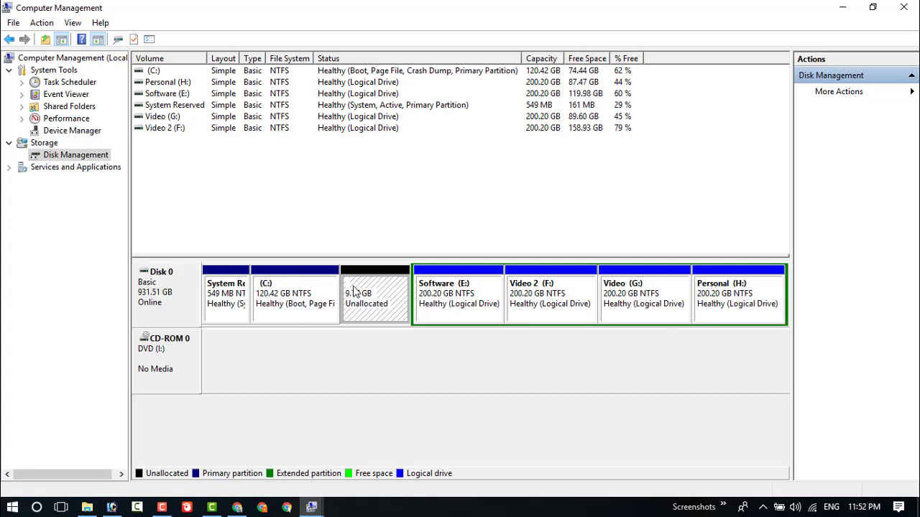
left_click(300, 287)
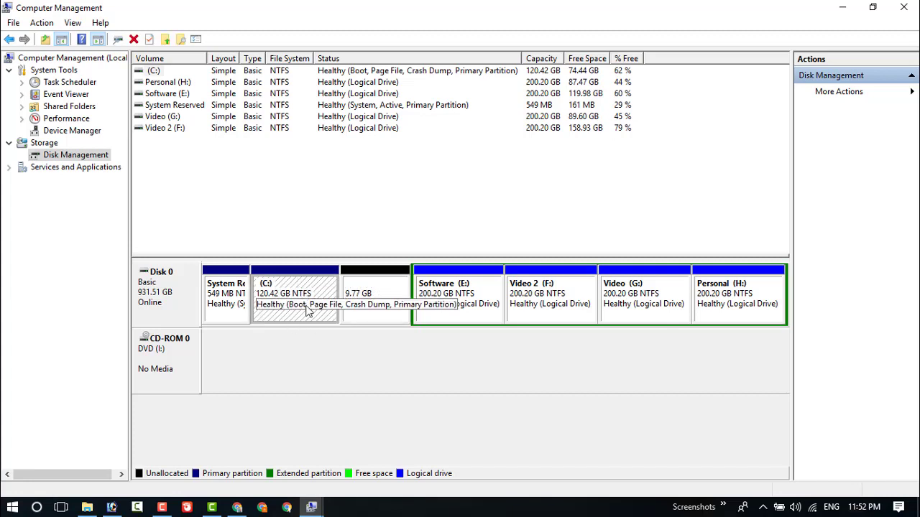
right_click(294, 306)
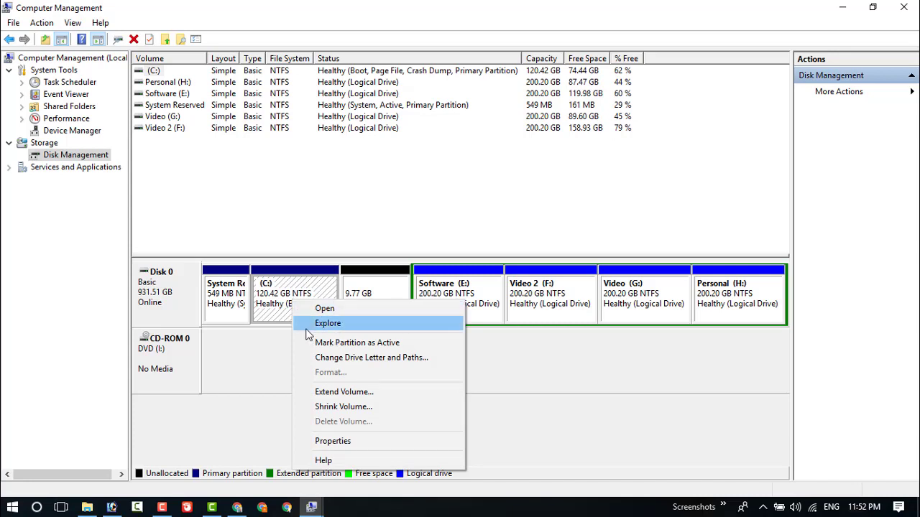
left_click(338, 394)
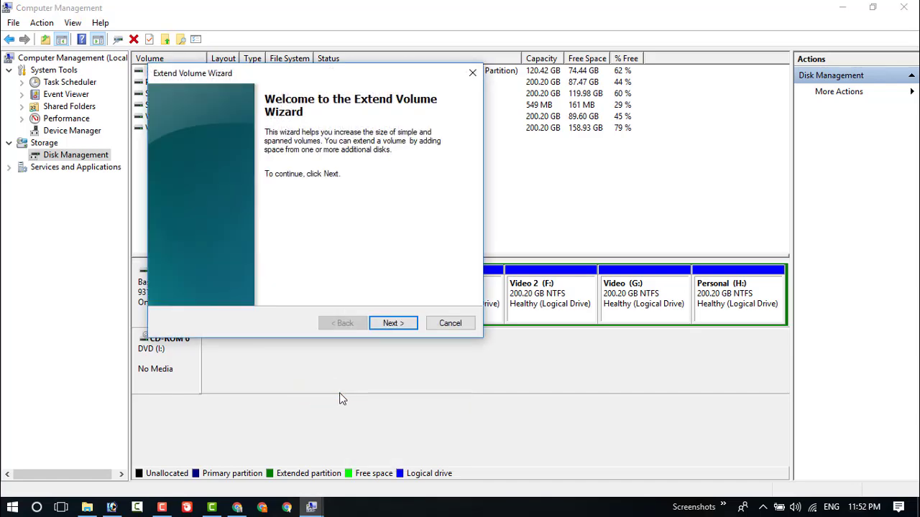
left_click(393, 323)
left_click(390, 284)
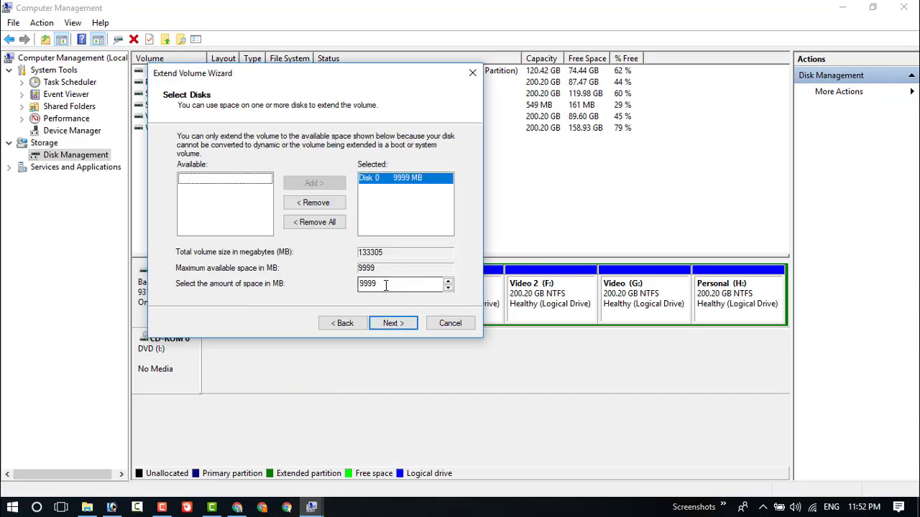
double_click(390, 285)
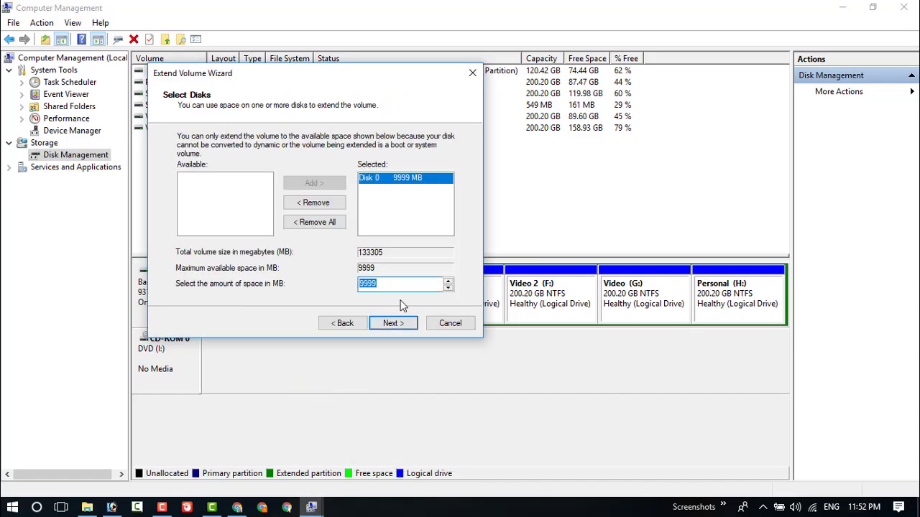
left_click_drag(338, 75, 662, 83)
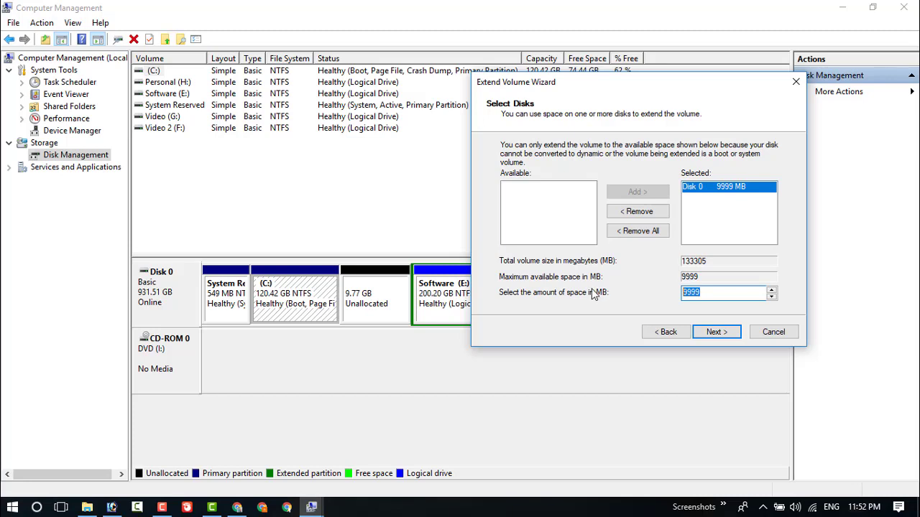
left_click(721, 335)
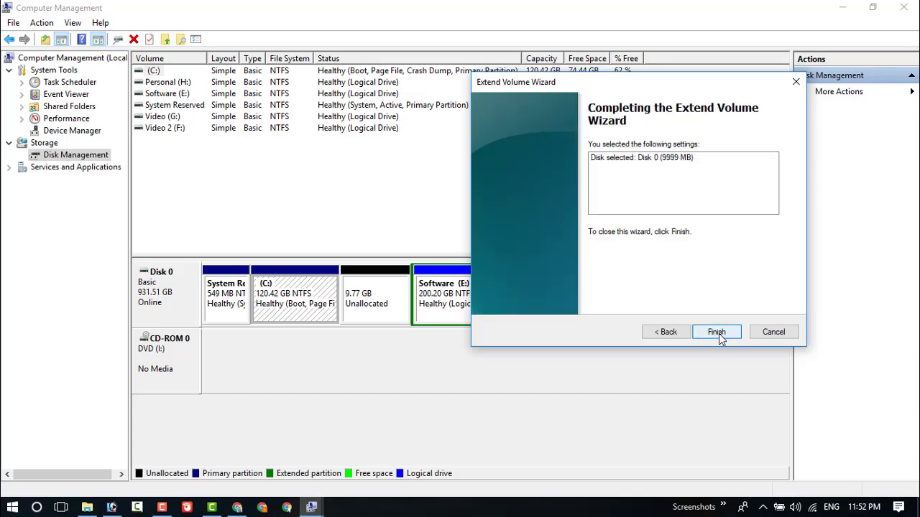
left_click(721, 334)
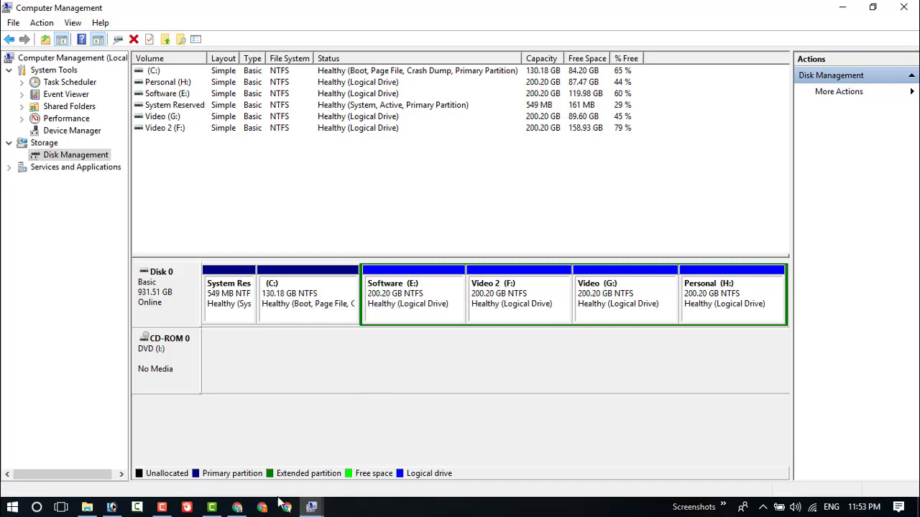
left_click(212, 507)
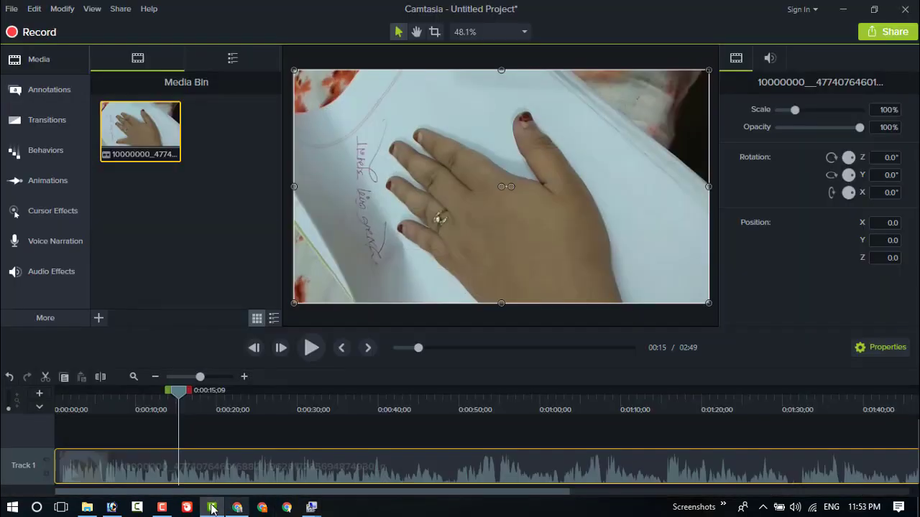
left_click(212, 507)
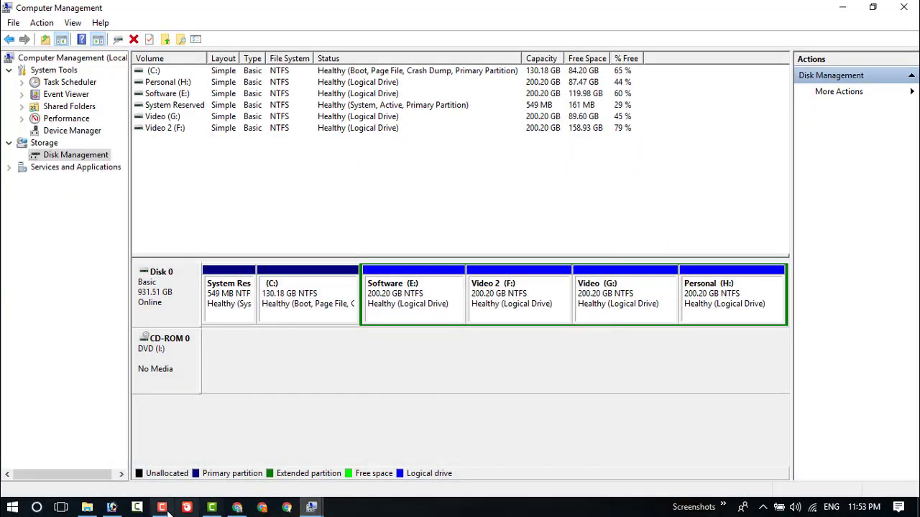
left_click(162, 508)
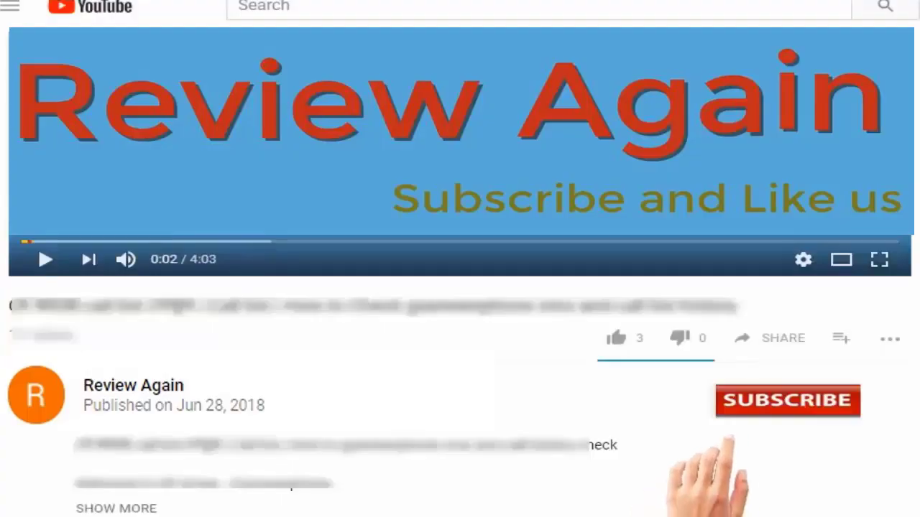